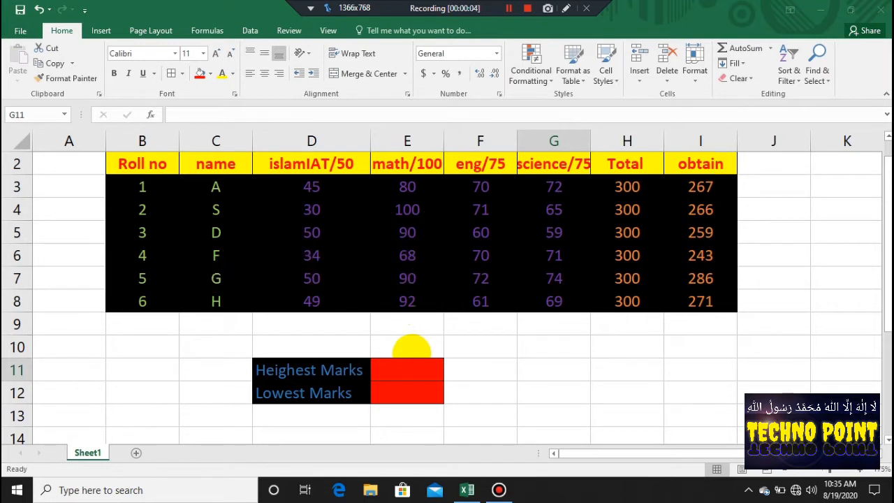
Calculate the highest obtained marks in cell E11 with the formula =MAX(I3:I8)
left_click(395, 362)
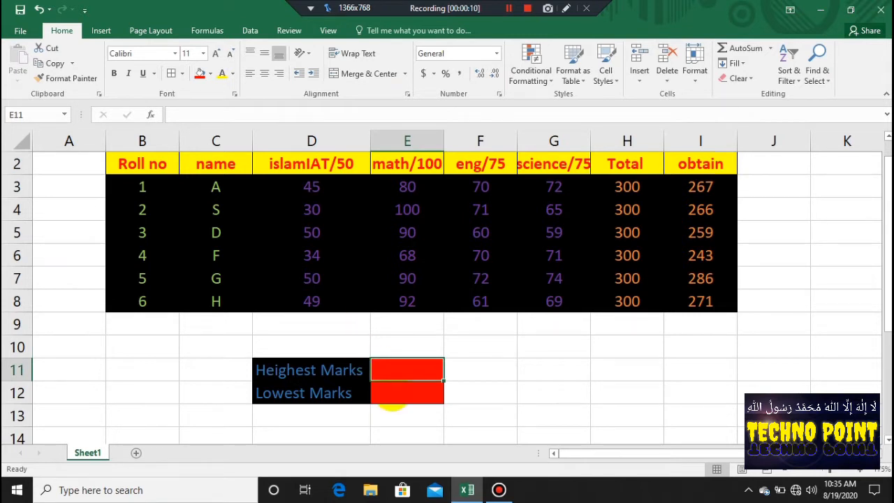
type("=")
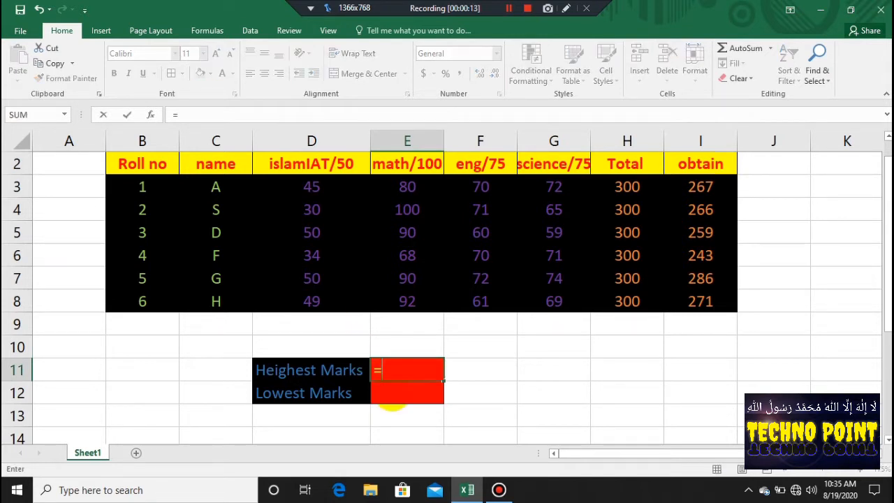
type("max")
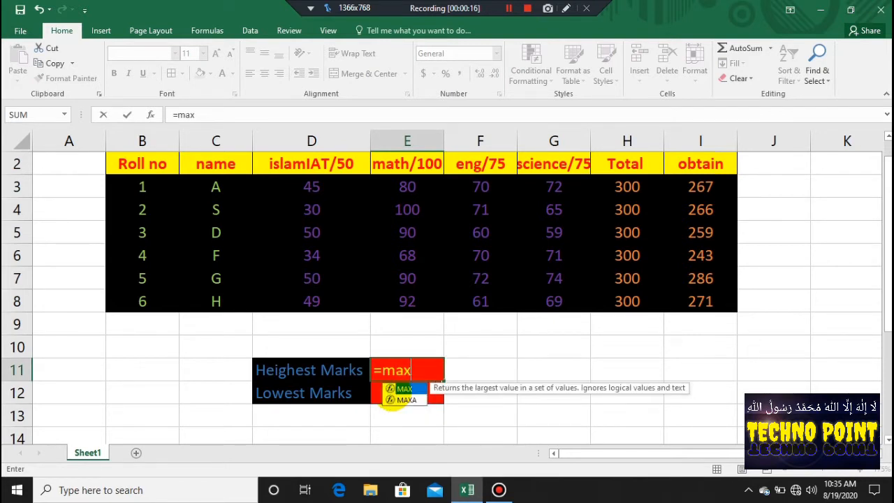
key("Tab")
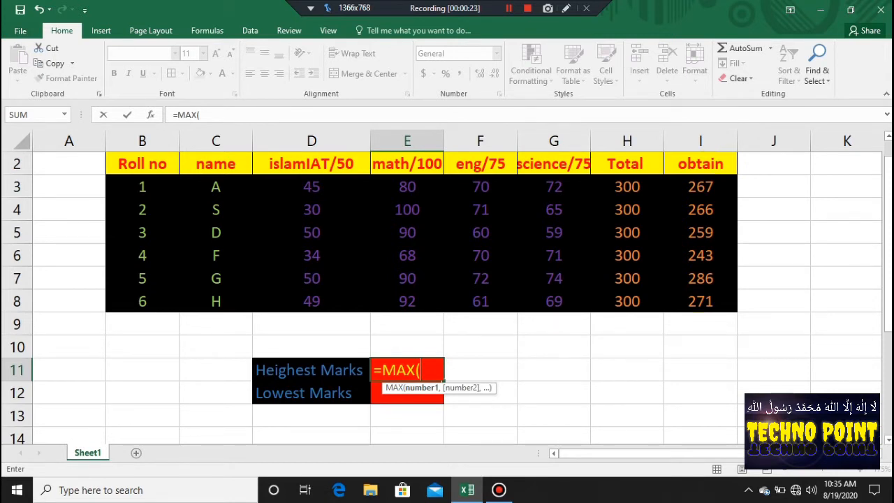
left_click_drag(701, 187, 704, 309)
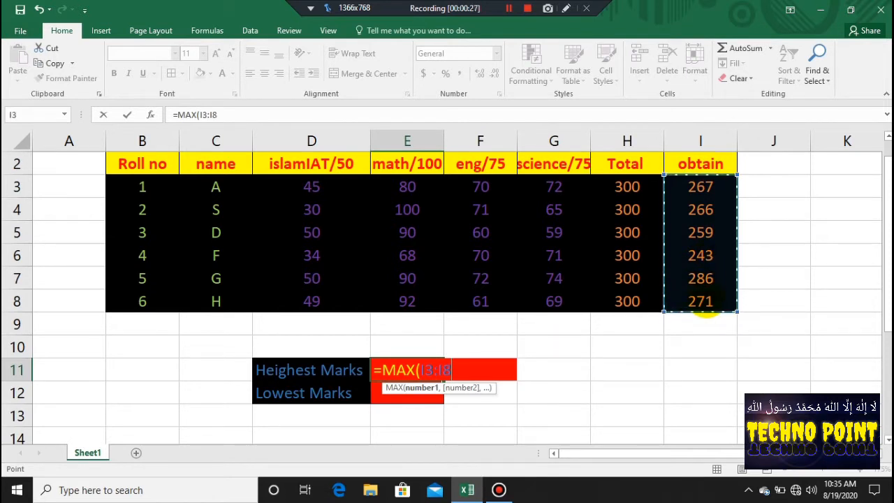
type(")")
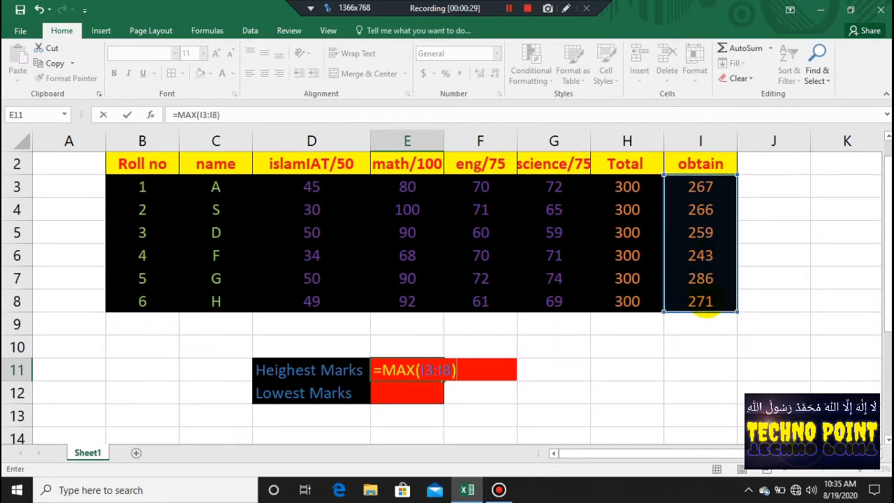
key("Return")
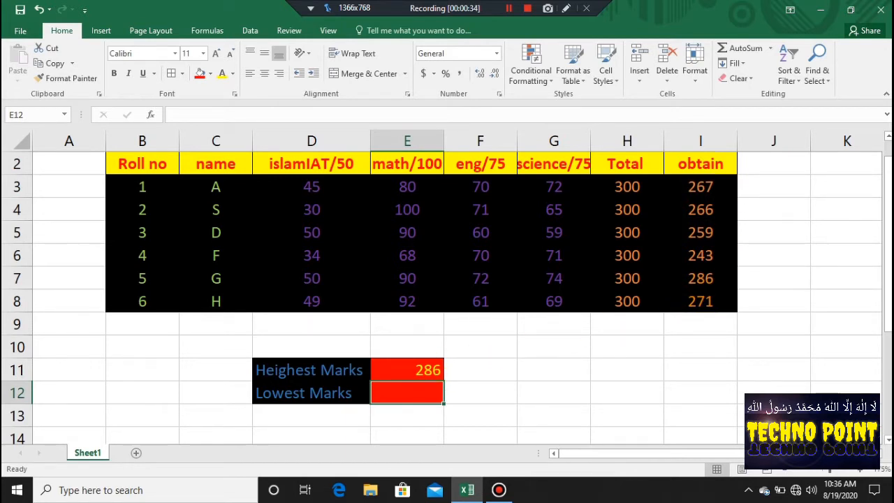
left_click(694, 283)
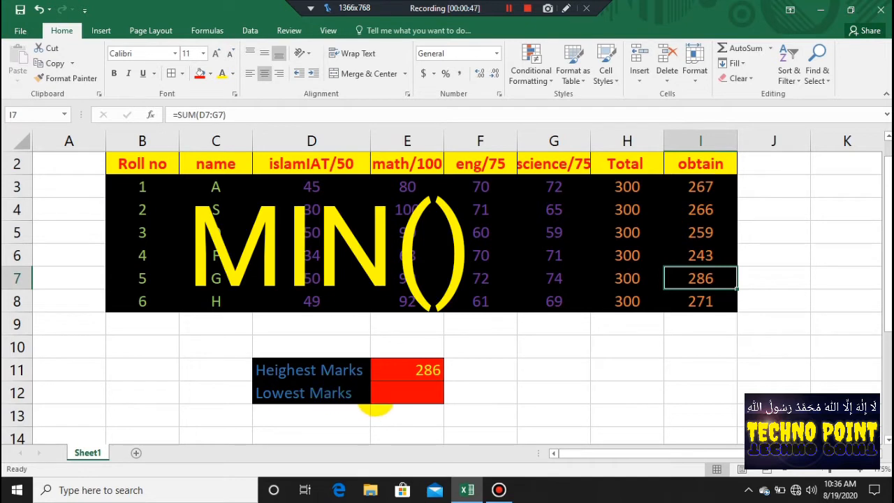
Calculate the lowest obtained marks in cell E12 with the formula =MIN(I3:I8)
left_click(379, 399)
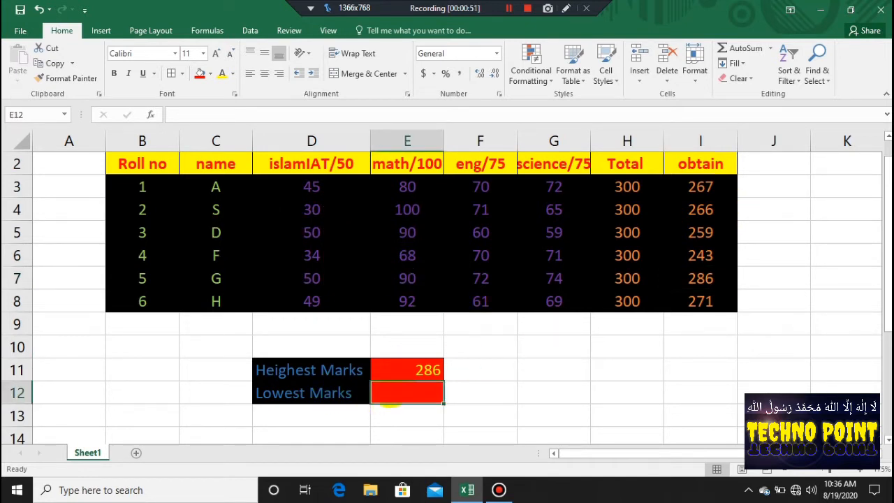
type("=")
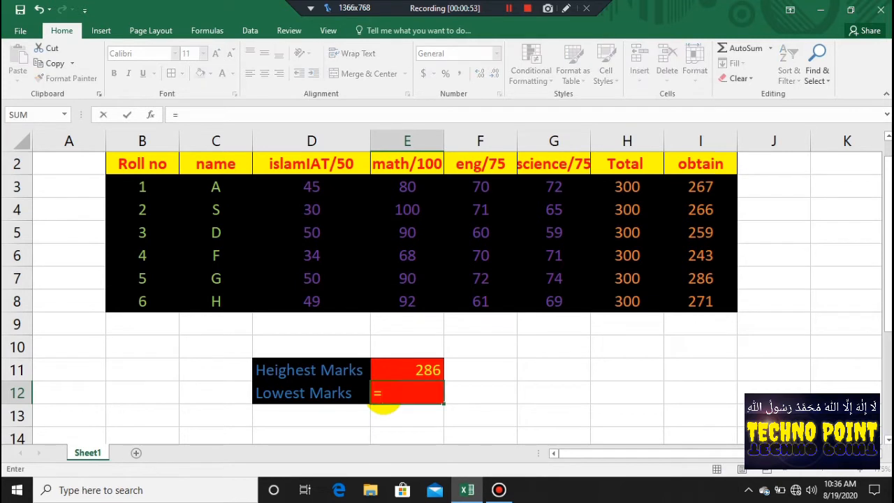
type("min")
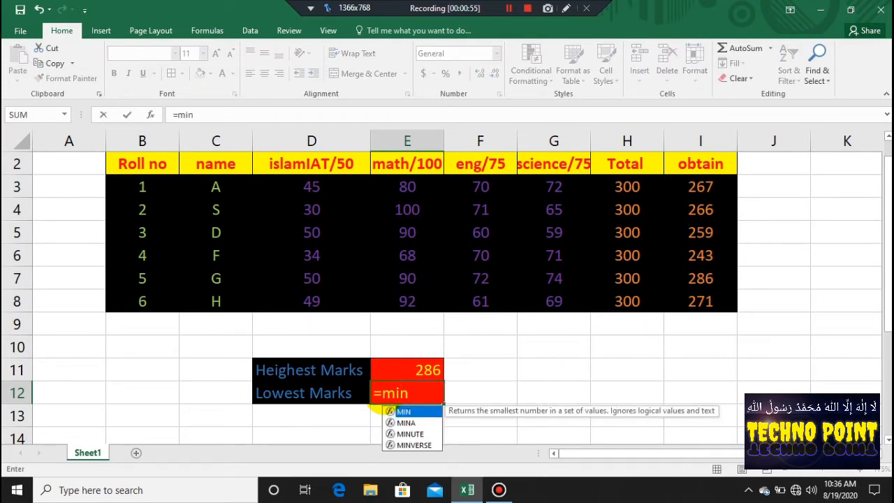
double_click(389, 411)
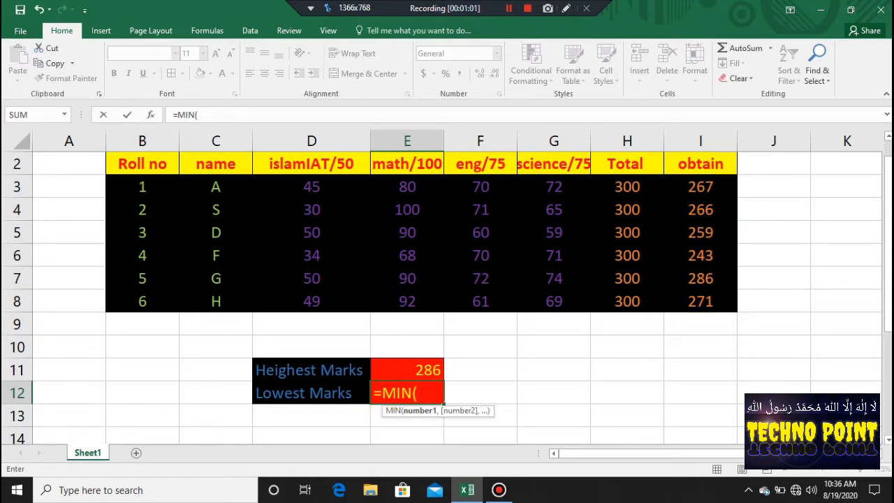
left_click_drag(700, 186, 700, 312)
type(")")
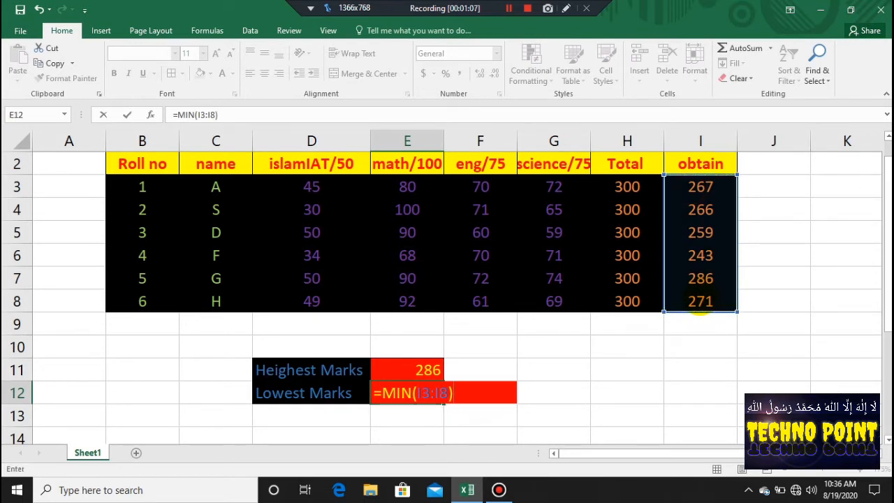
key("Return")
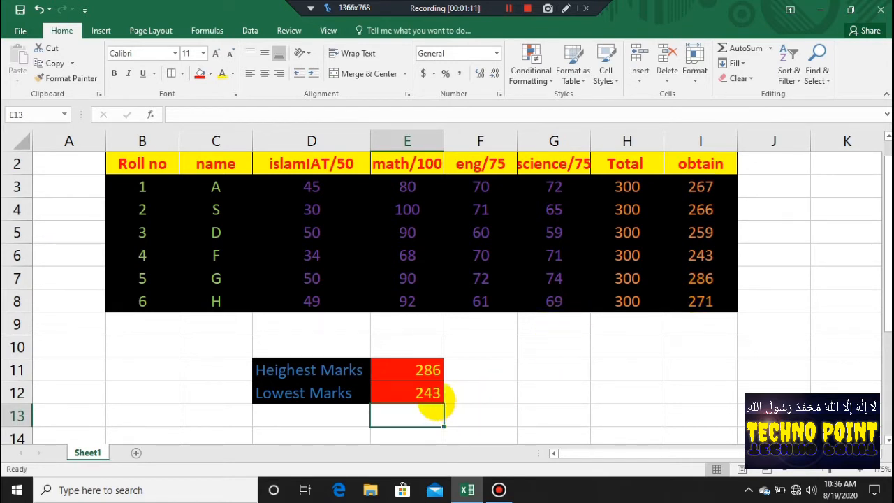
left_click(429, 397)
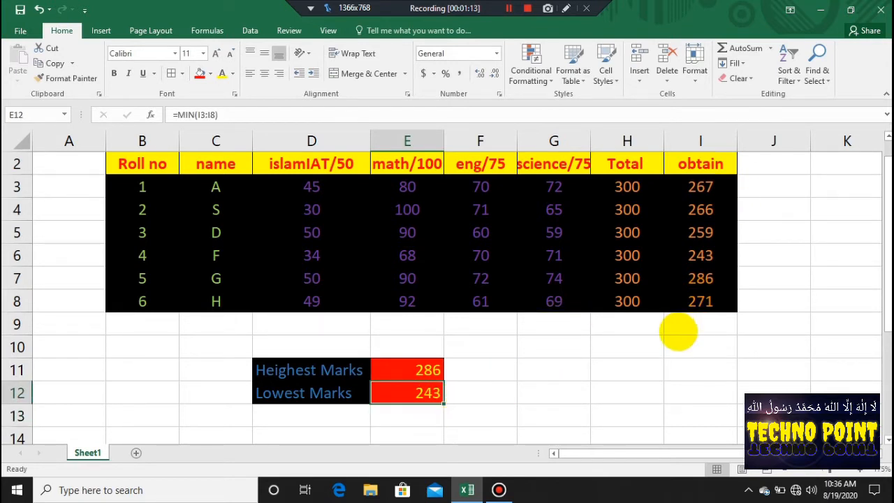
left_click(708, 256)
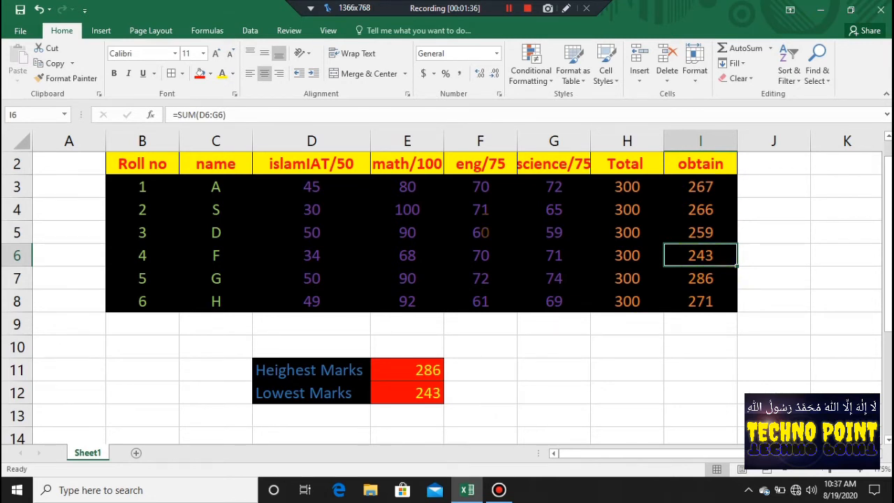
Add an Equal To highlight rule to I3 referencing $E$11 with Light Red Fill with Dark Red Text, and fill I3 down to I8
left_click(691, 191)
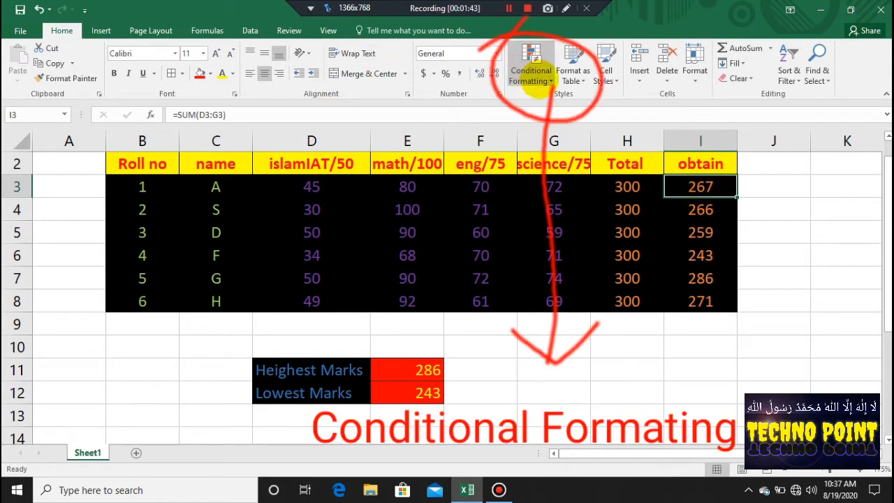
left_click(529, 70)
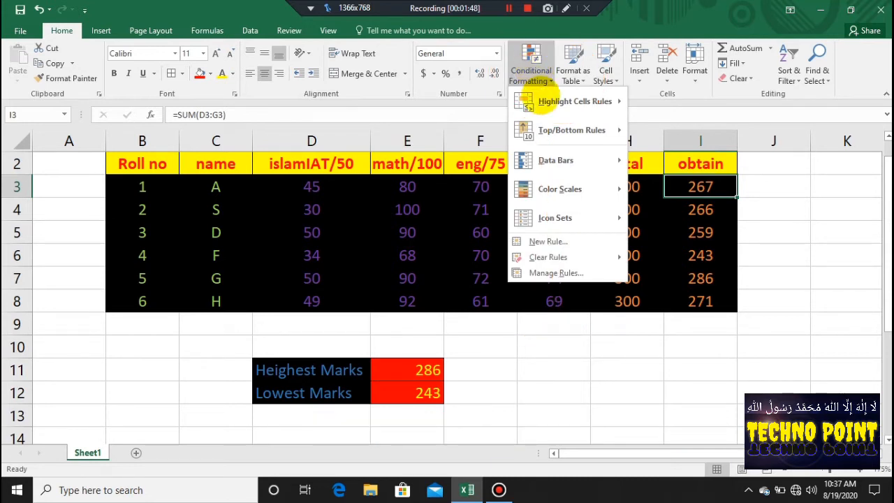
mouse_move(559, 101)
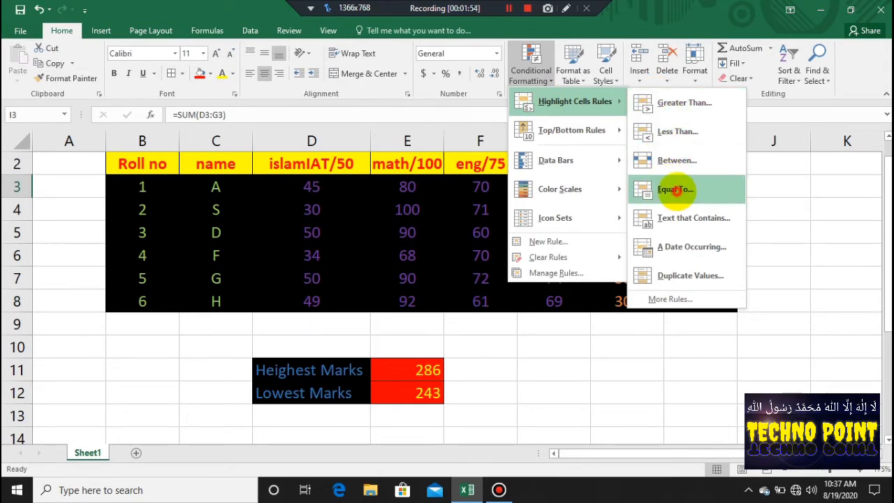
left_click(674, 189)
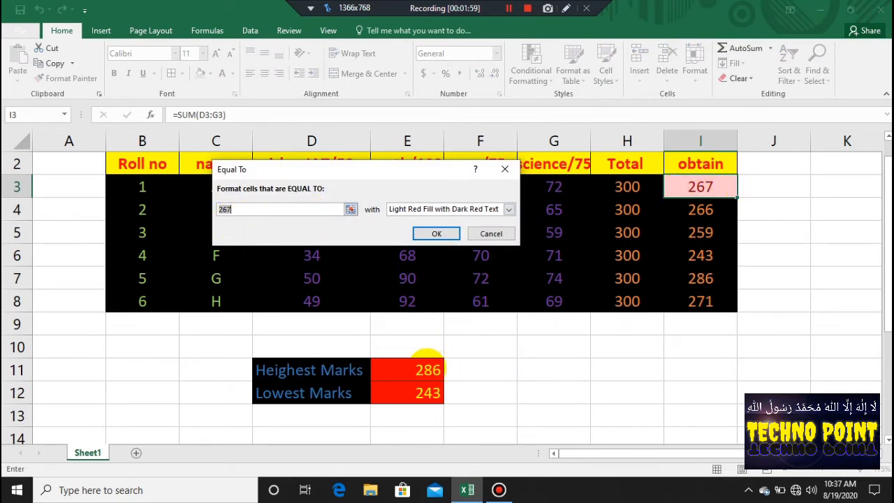
left_click(425, 368)
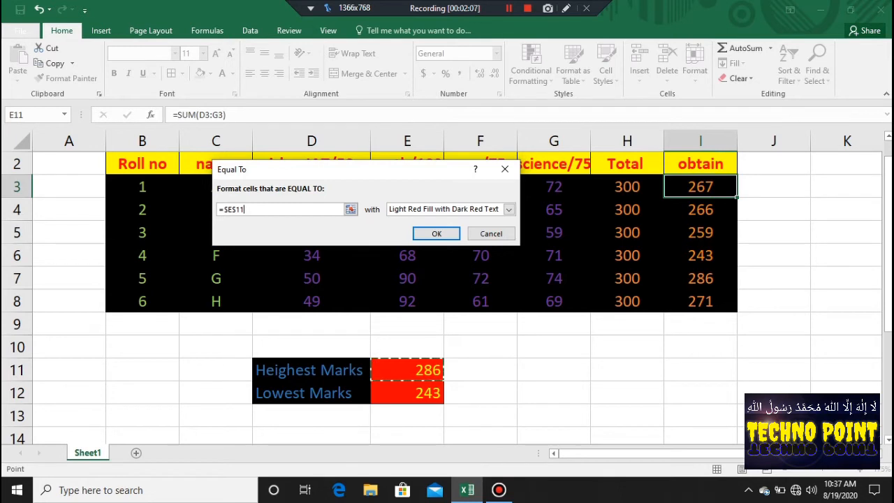
left_click(509, 209)
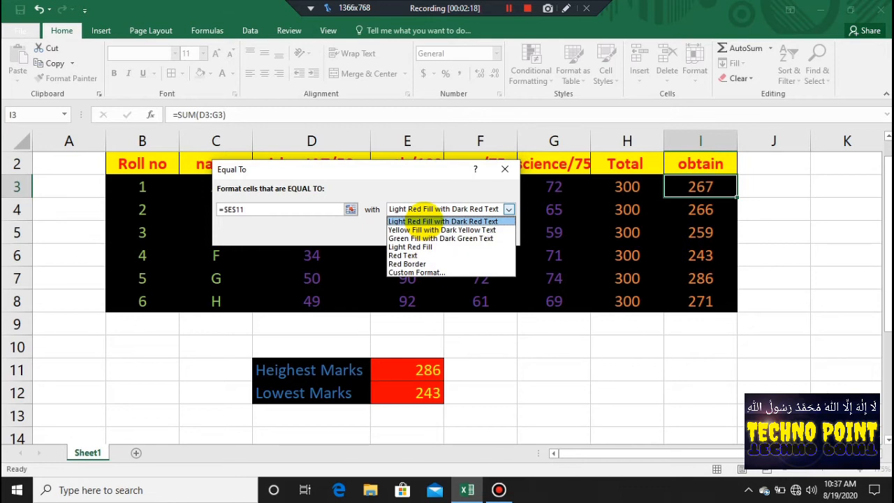
left_click(418, 221)
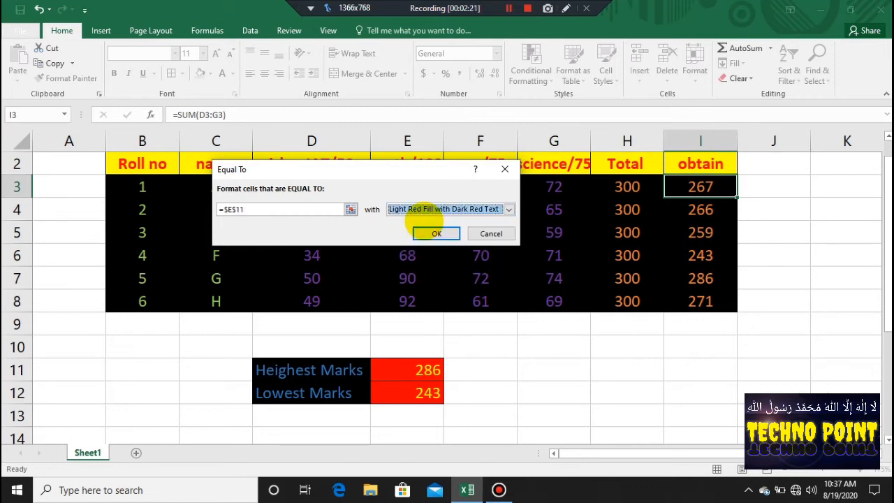
left_click(434, 233)
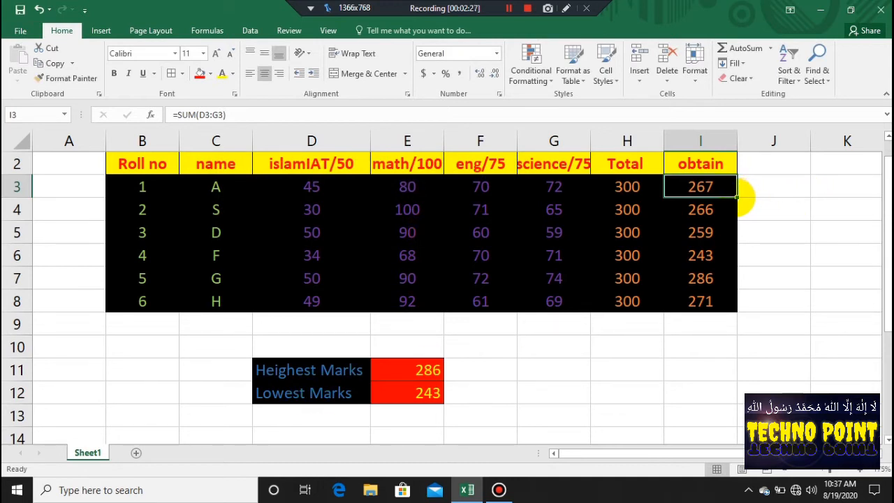
left_click_drag(745, 198, 745, 305)
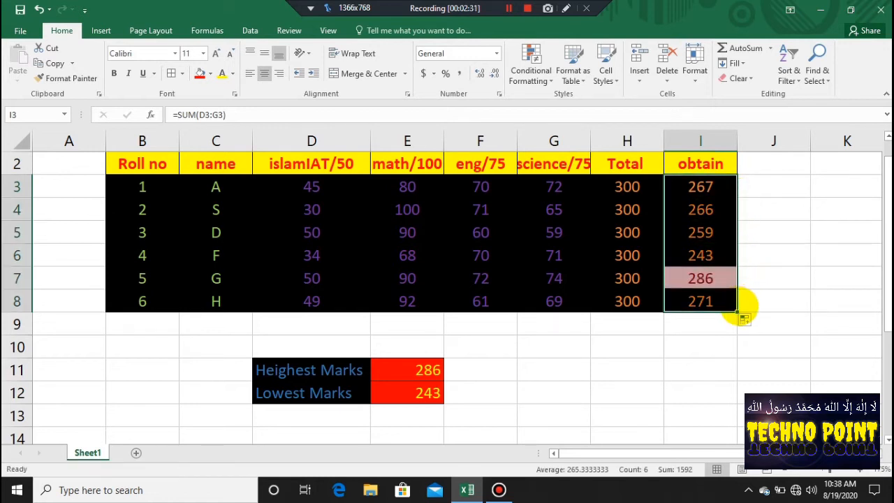
left_click(744, 302)
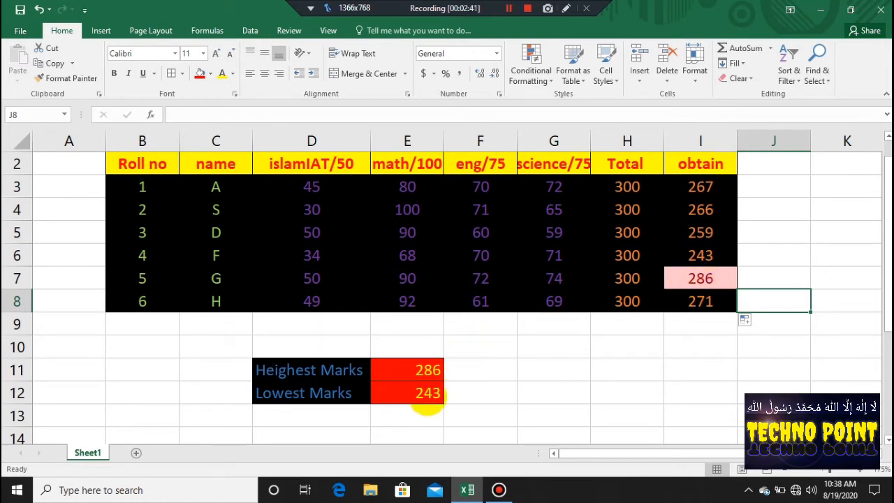
Add an Equal To highlight rule to I3 referencing $E$12 with Yellow Fill with Dark Yellow Text, and fill I3 down to I8
left_click(429, 393)
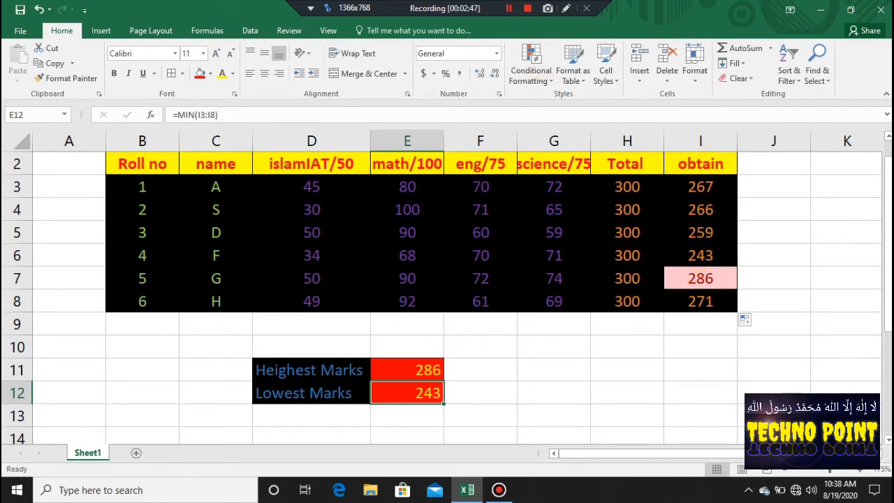
left_click(701, 186)
left_click(531, 63)
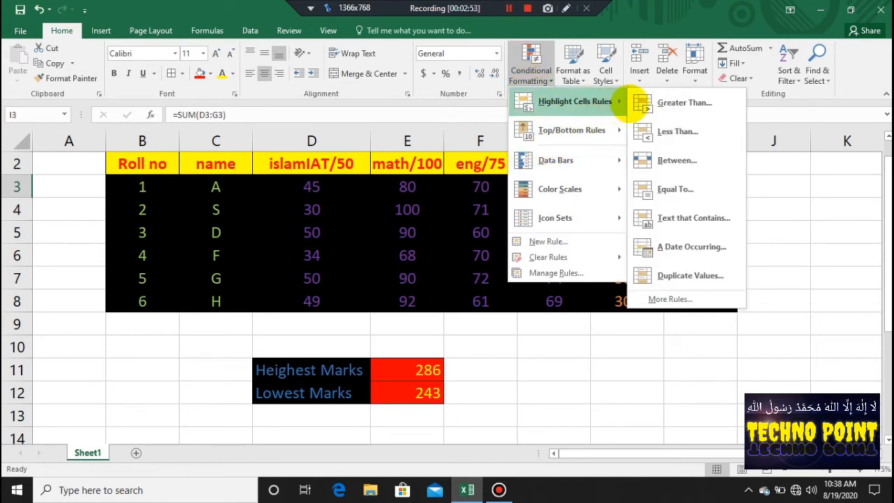
left_click(661, 187)
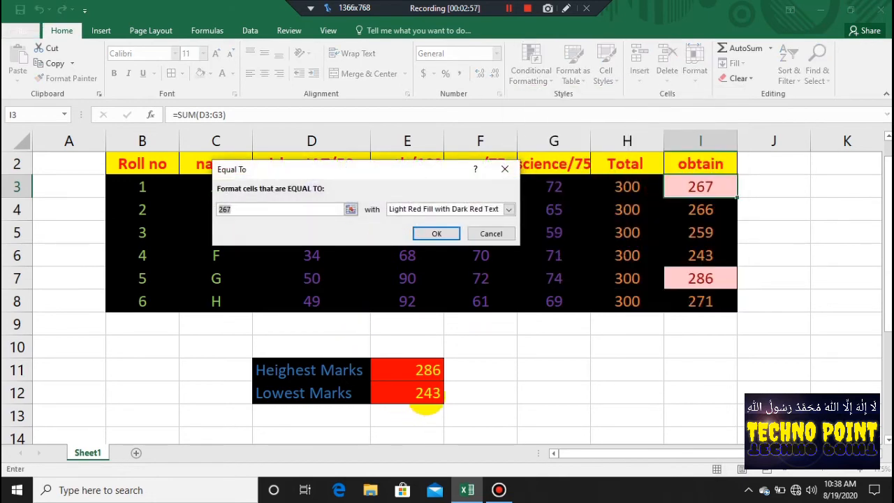
left_click(425, 398)
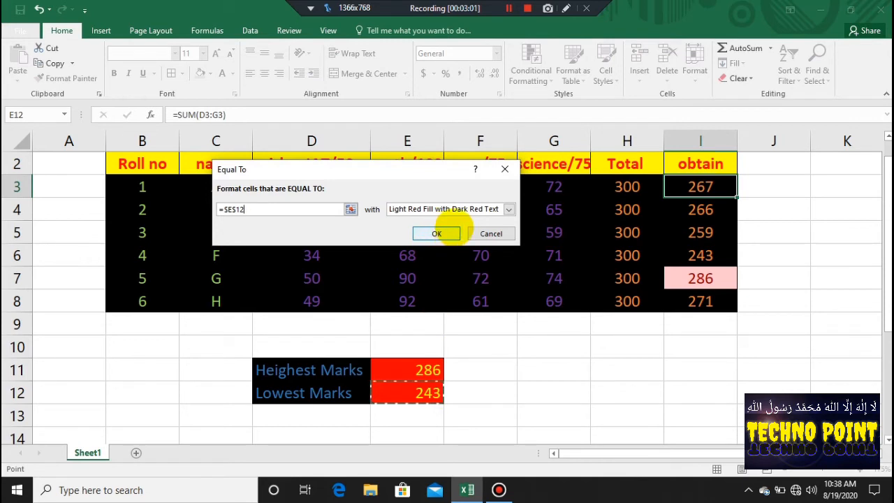
left_click(510, 209)
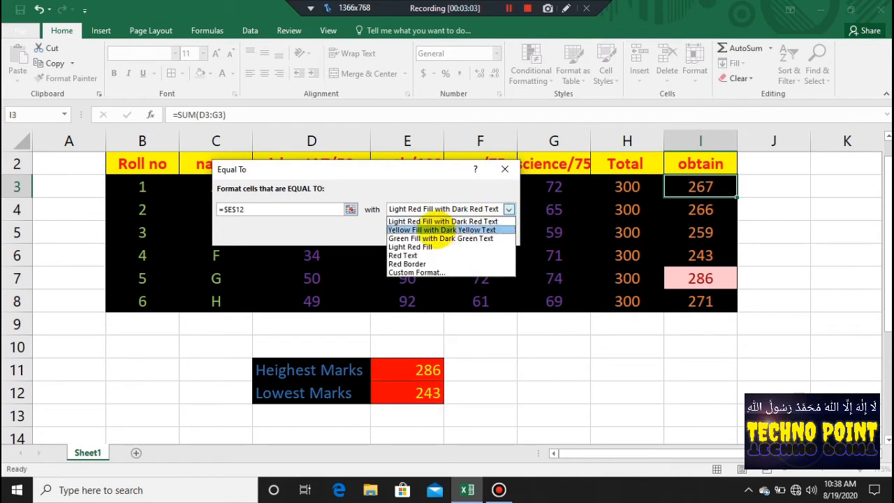
left_click(437, 230)
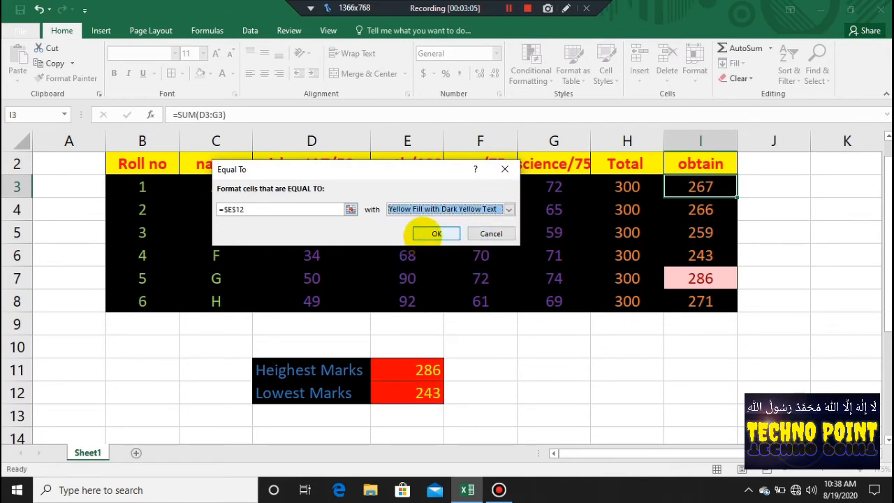
left_click(423, 235)
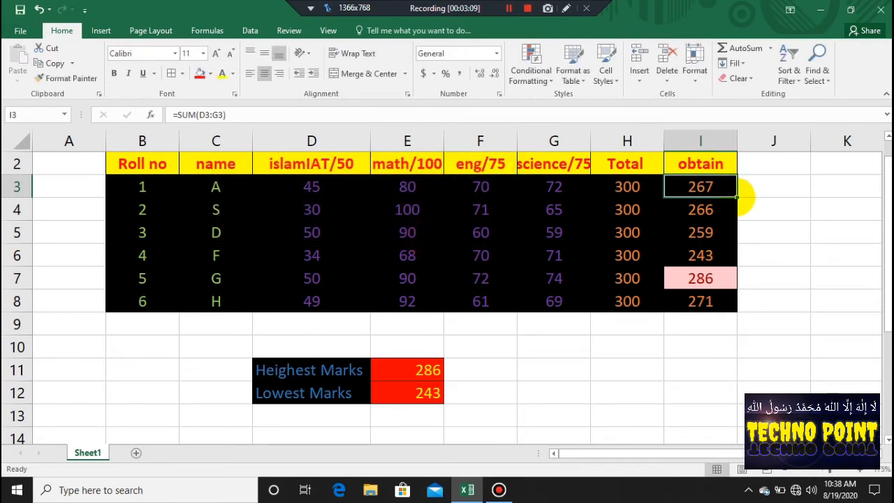
left_click_drag(738, 199, 738, 304)
left_click(771, 321)
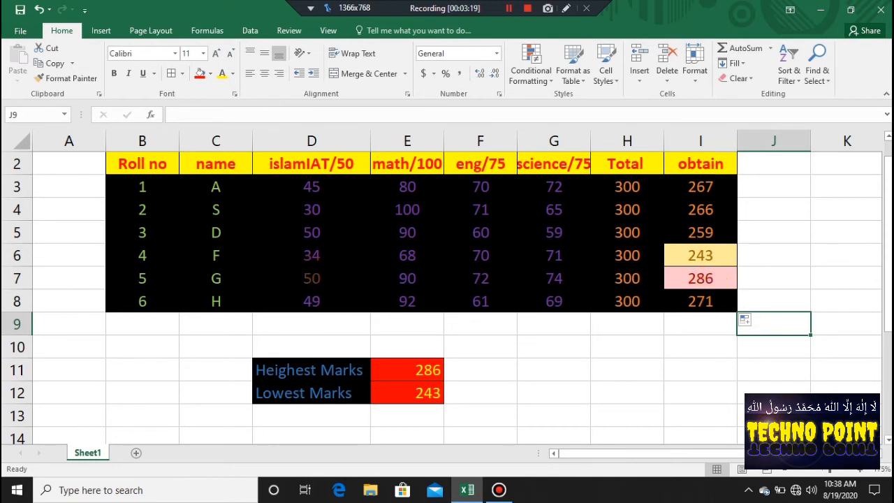
Set the islamIAT mark of roll no 5 to 30 and the math mark of roll no 3 to 70
left_click(312, 278)
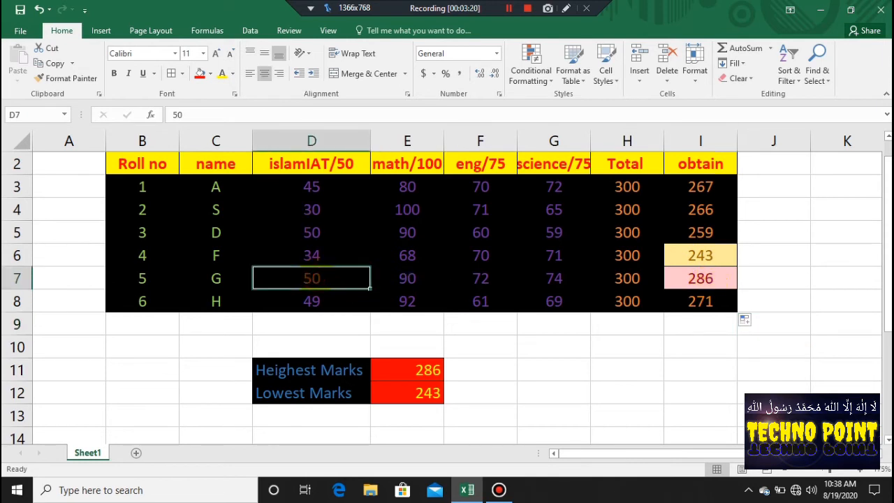
type("30")
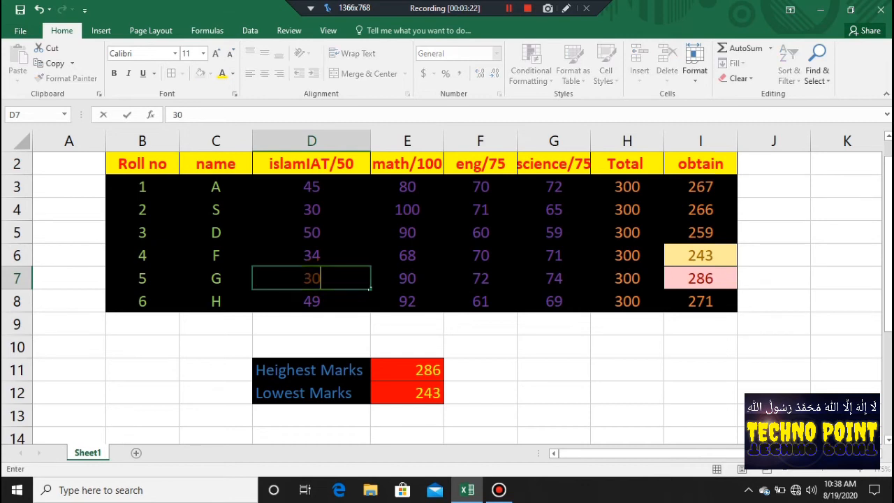
key("Return")
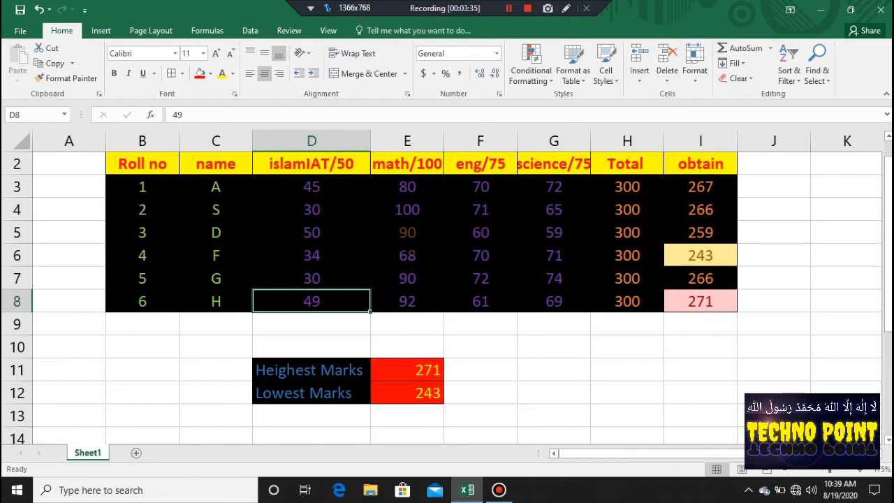
left_click(408, 233)
type("70")
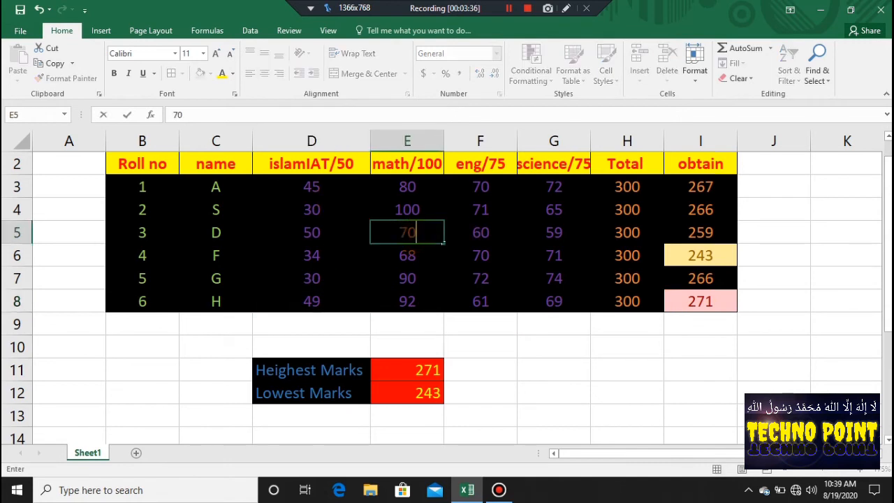
key("Return")
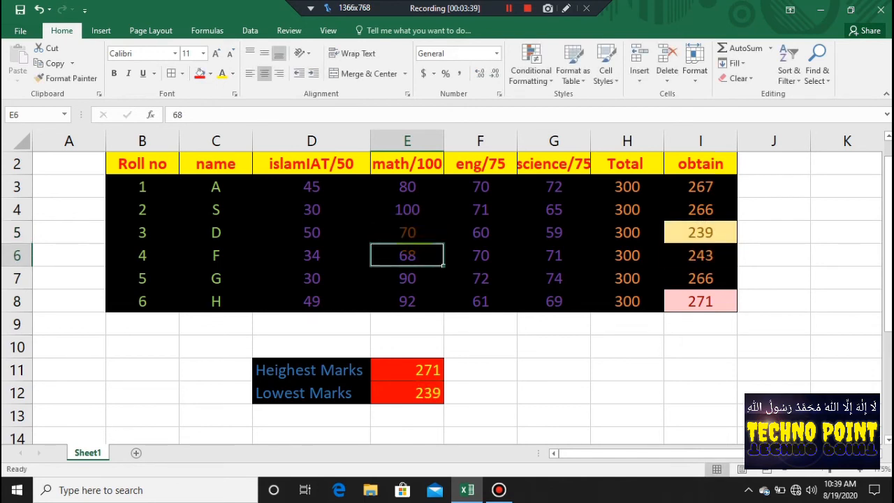